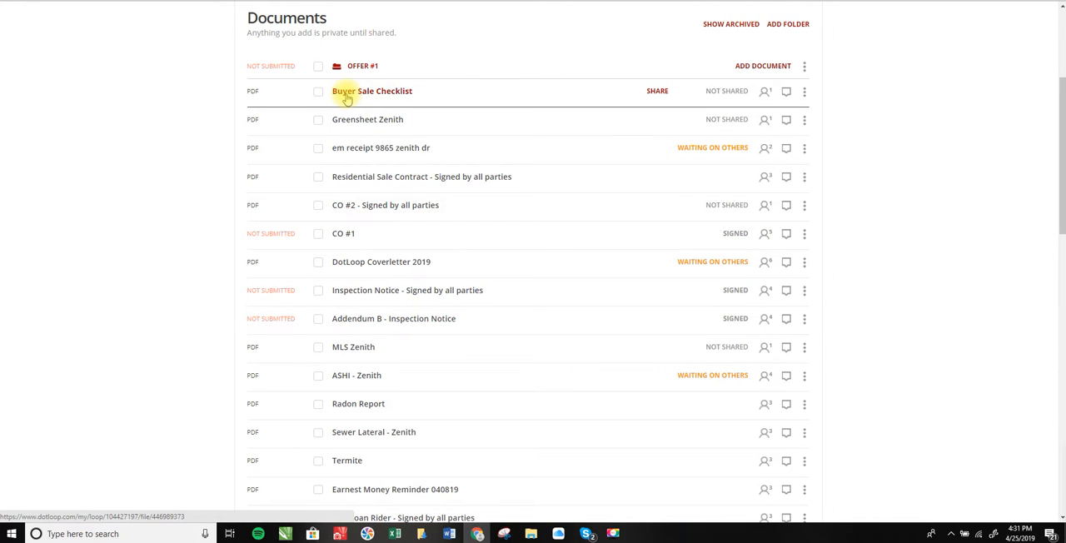
Open the Buyer Sale Checklist, assign the agent's home team as Buying Agent 1, and apply the autofill.
left_click(392, 92)
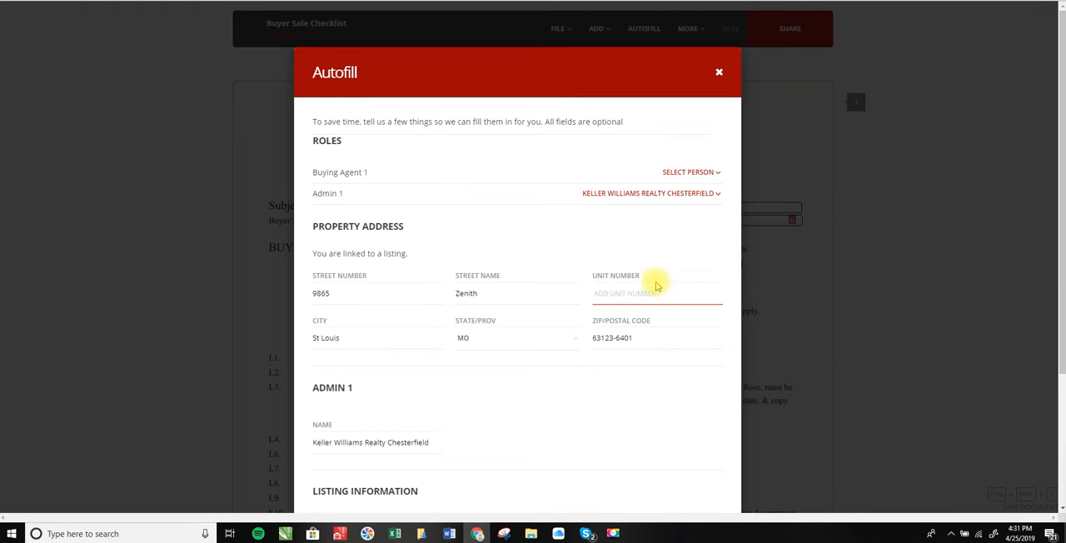
left_click(691, 175)
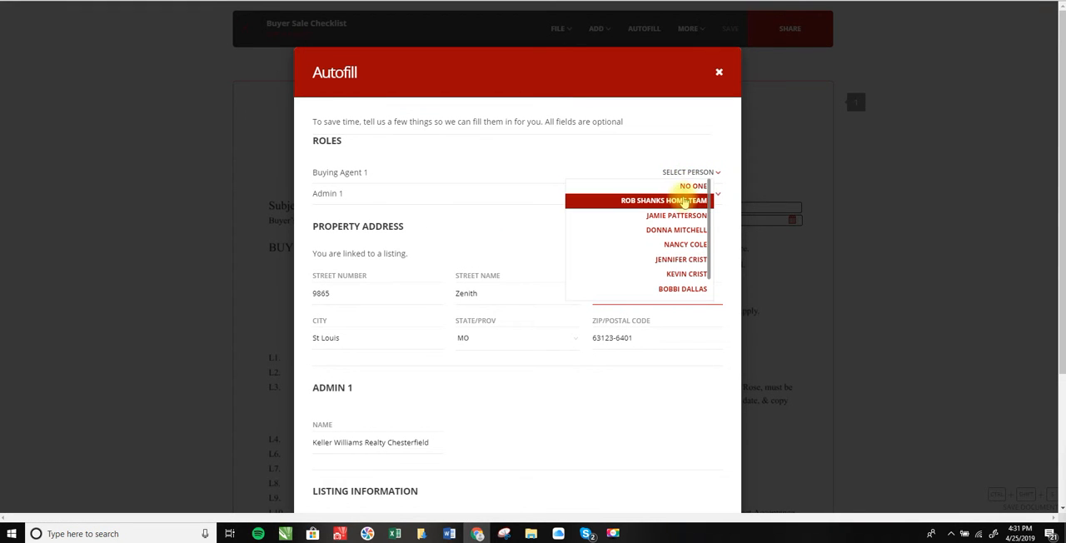
left_click(683, 202)
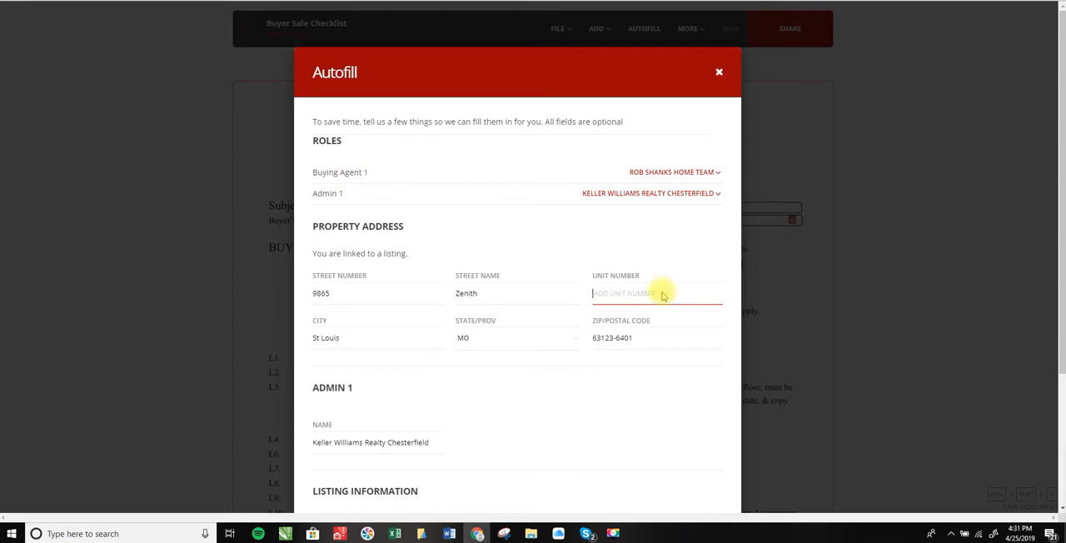
scroll(670, 333, "down", 3)
left_click(663, 426)
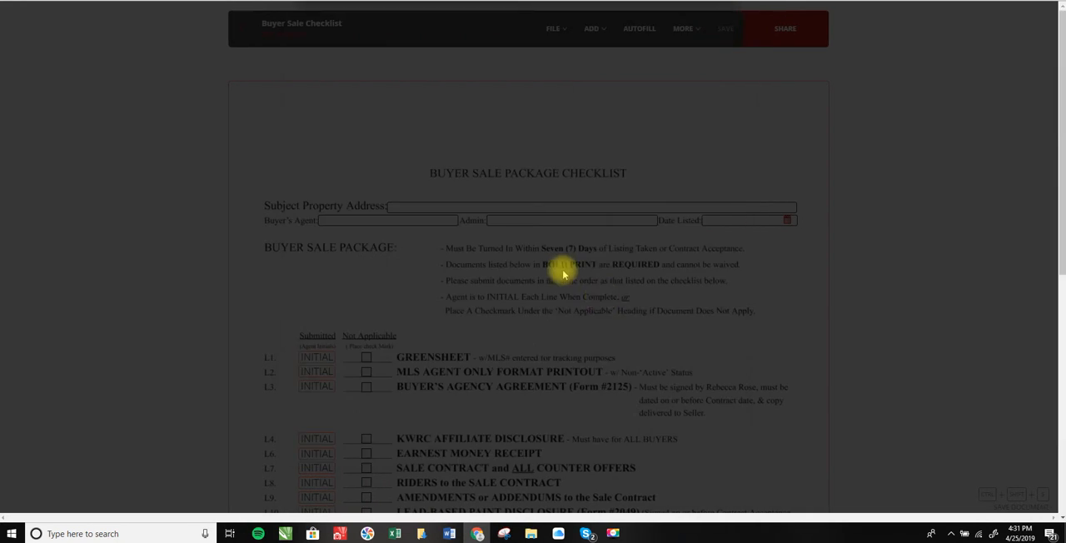
Initial the Building Inspection Resolution line (L14) as buying agent, adopting the suggested signature and initials.
scroll(554, 239, "down", 3)
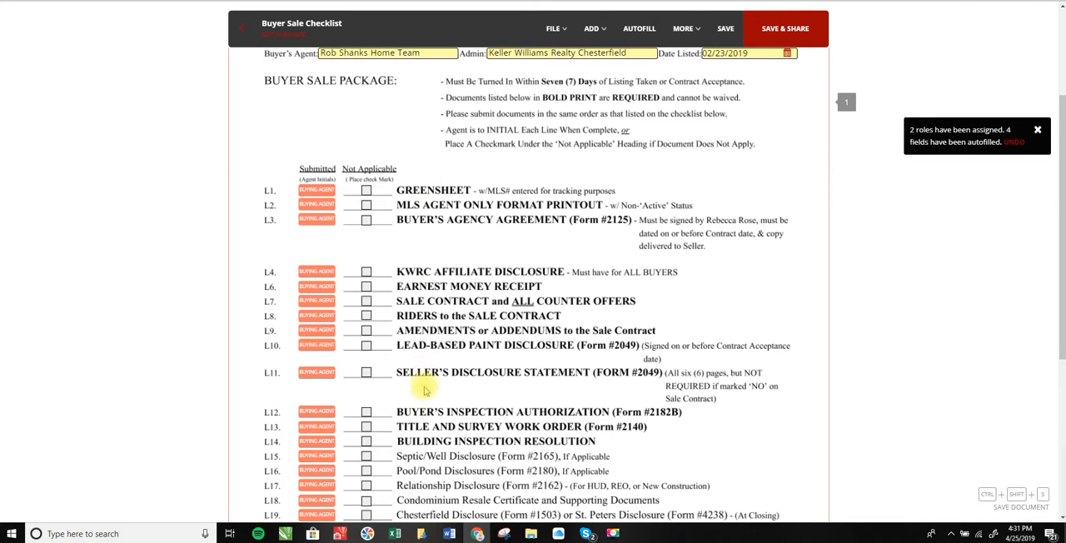
scroll(556, 242, "down", 2)
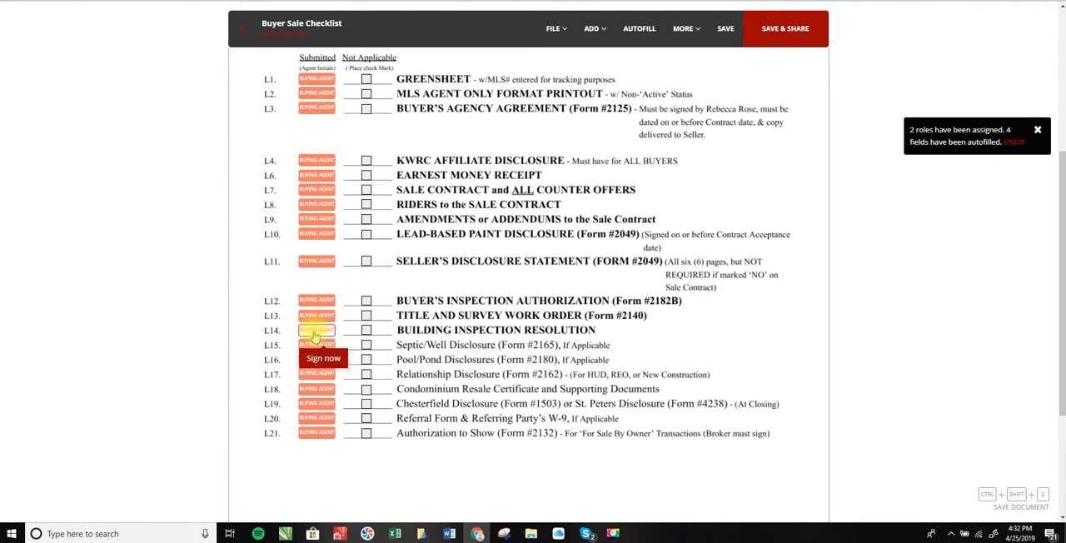
left_click(323, 354)
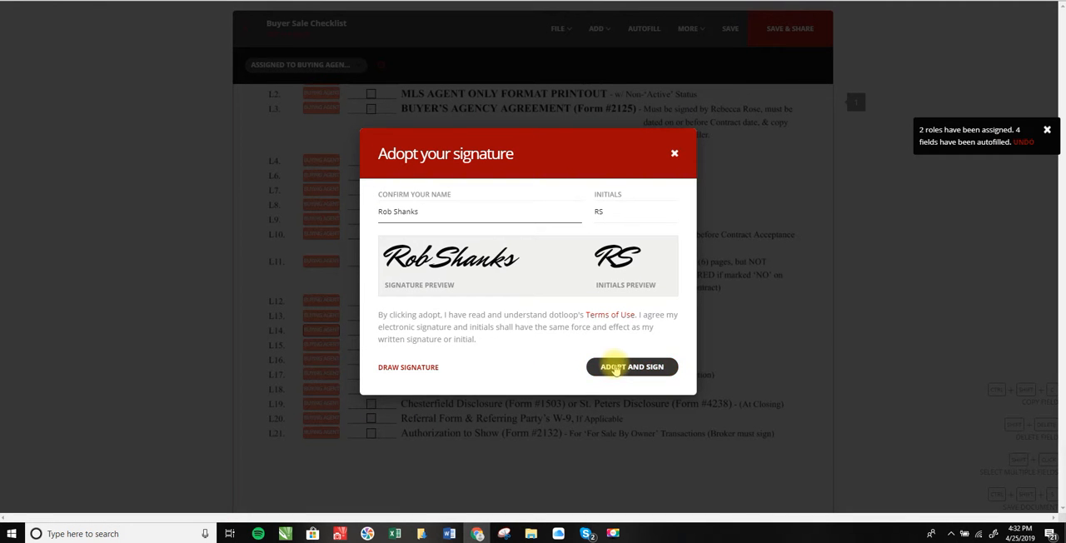
left_click(614, 367)
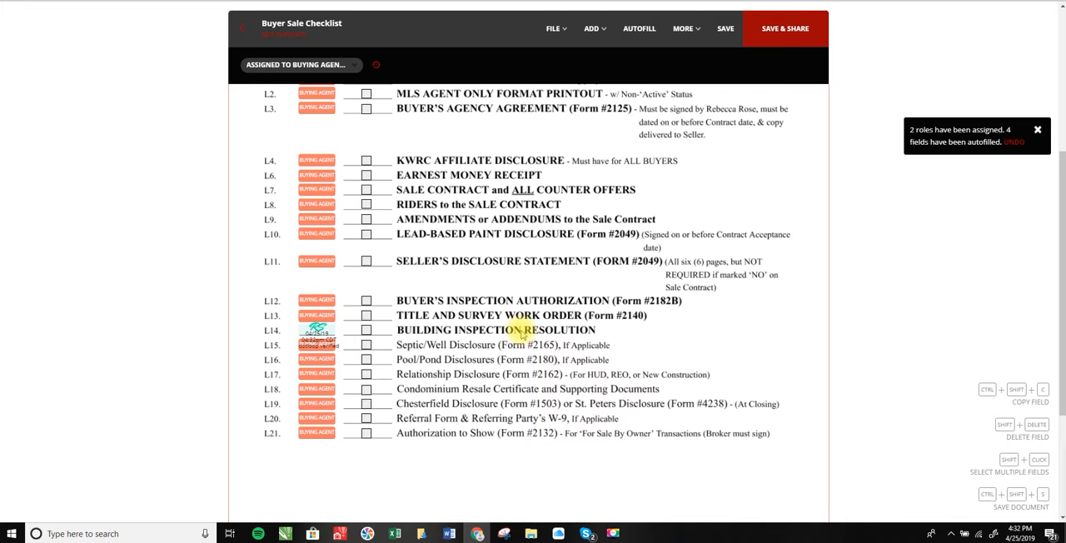
Review the checklist lines, the property's Greensheet compliance status, and the autofilled header of the checklist.
scroll(493, 338, "up", 3)
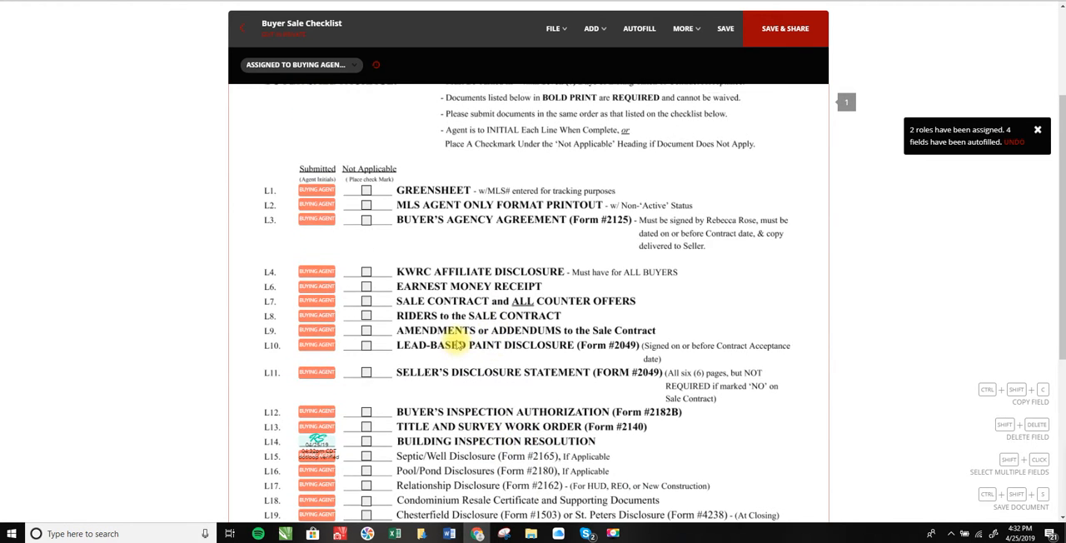
scroll(454, 338, "down", 3)
scroll(437, 275, "up", 2)
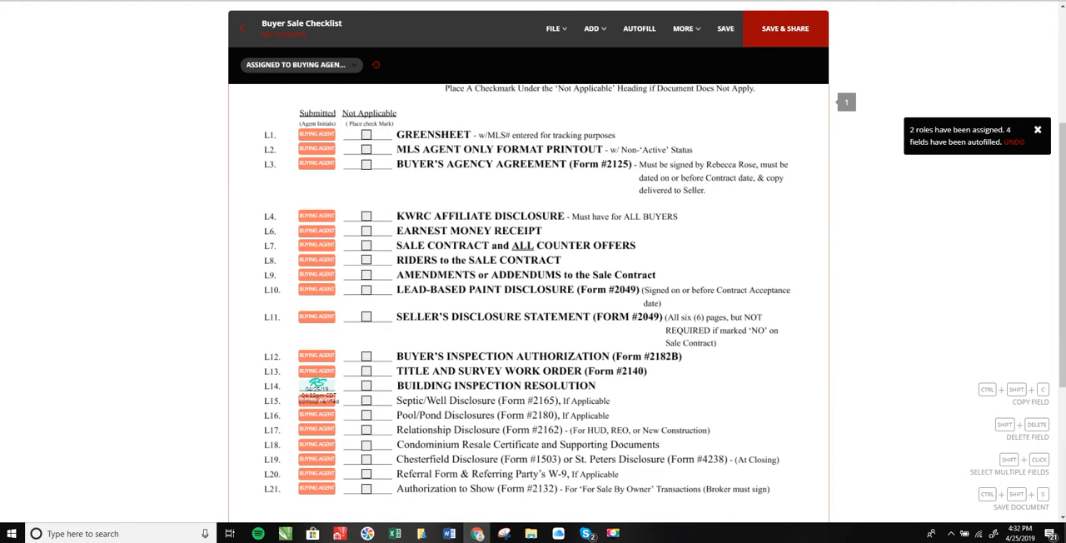
left_click(221, 1)
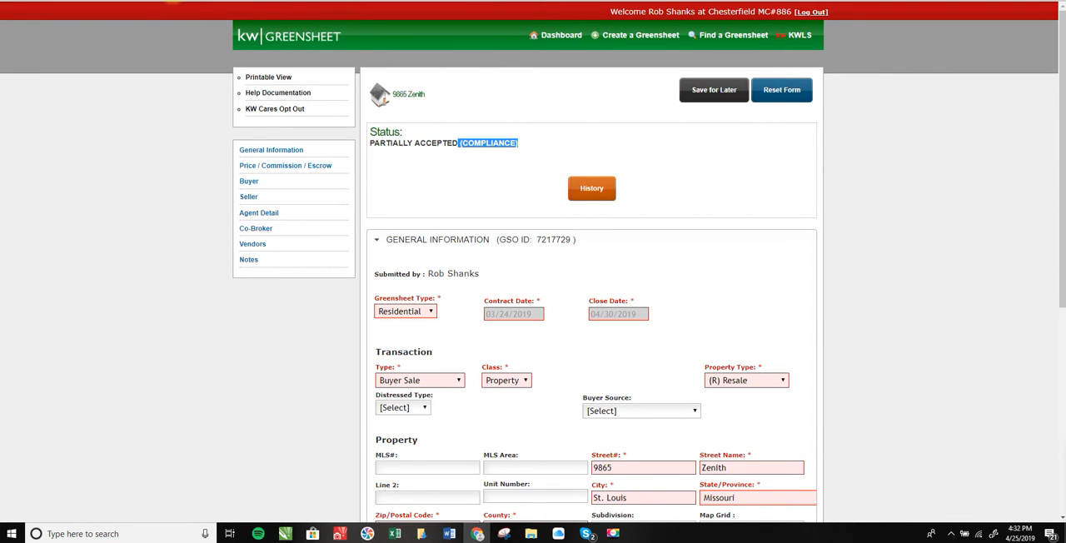
left_click(206, 0)
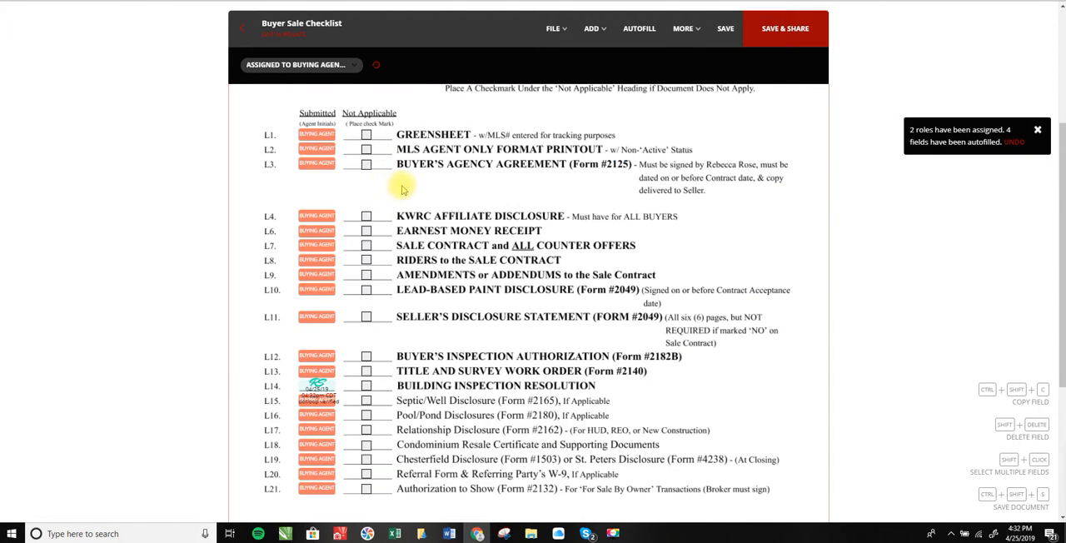
scroll(454, 183, "up", 5)
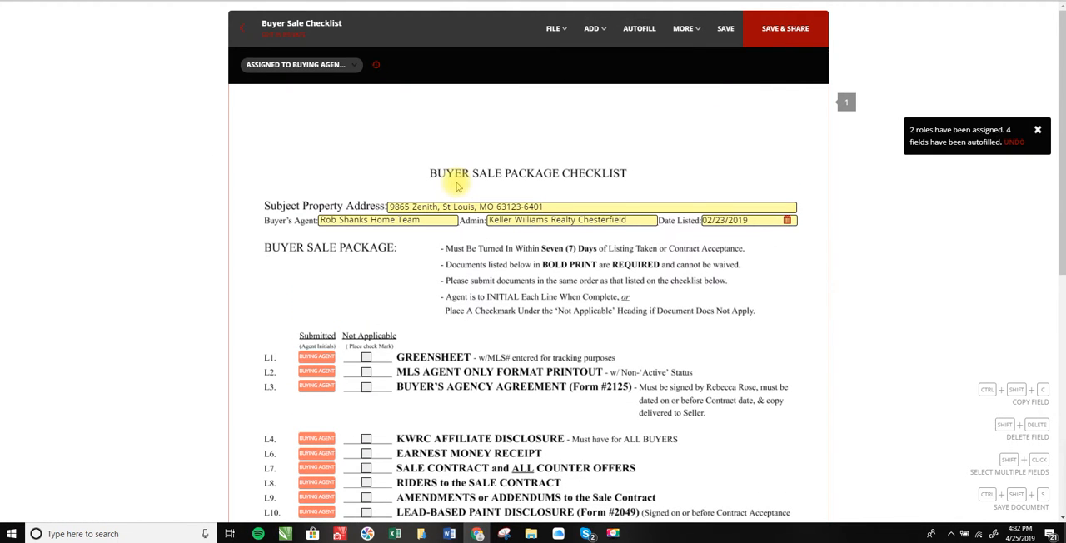
Go to the loop's document list and move MLS Zenith directly below Greensheet Zenith.
left_click(398, 206)
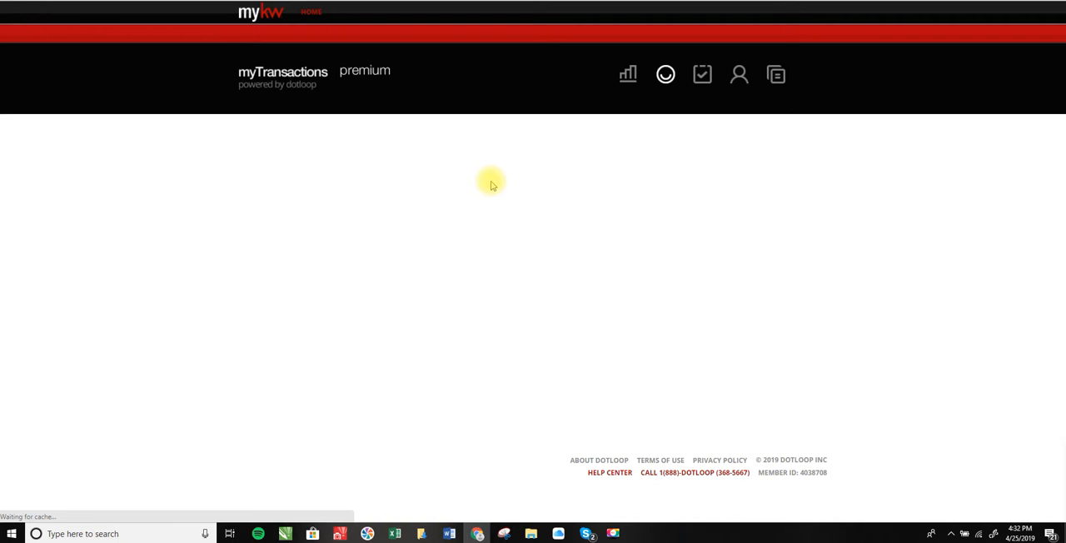
scroll(521, 180, "down", 5)
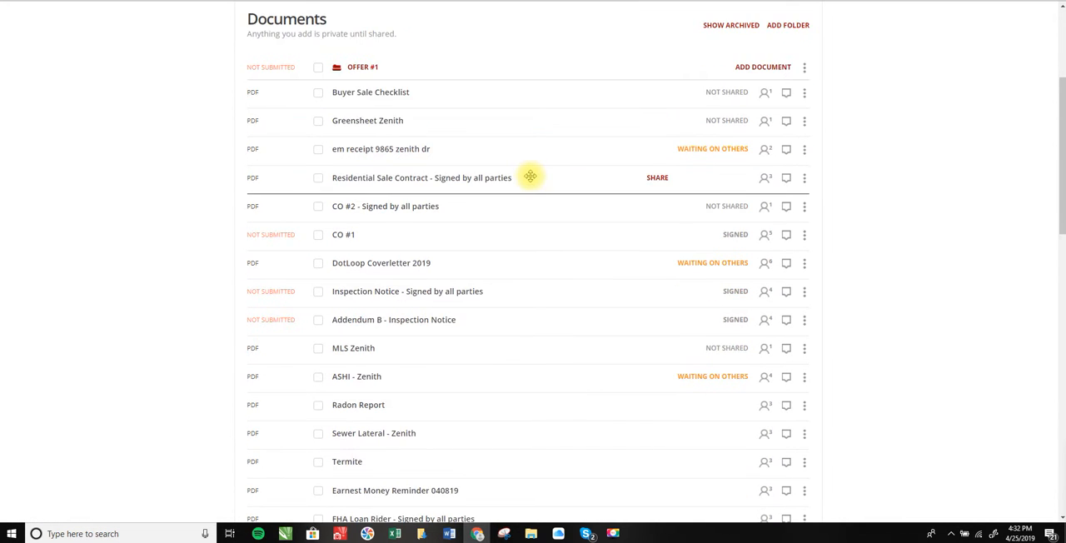
scroll(529, 176, "down", 1)
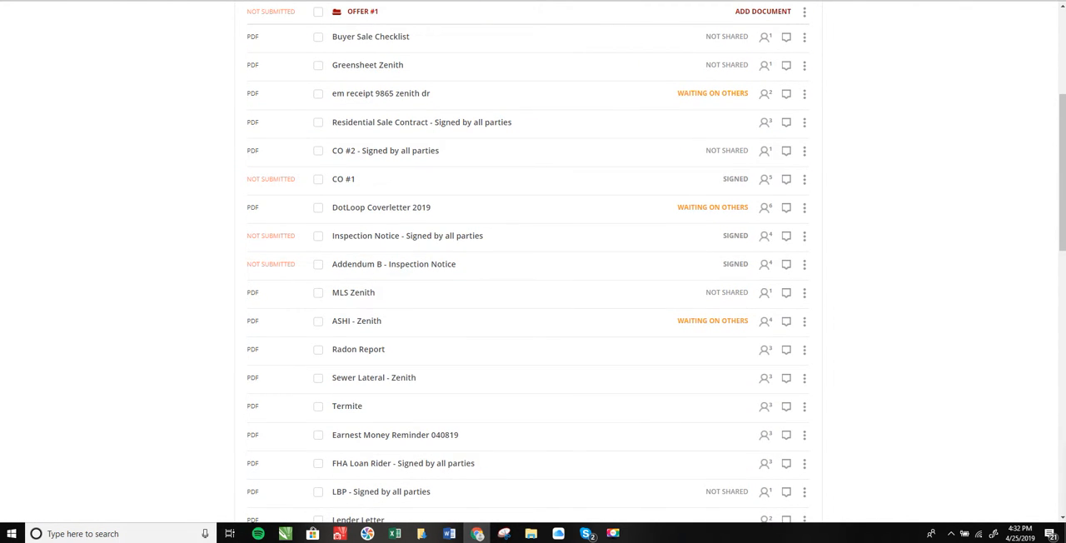
left_click(392, 34)
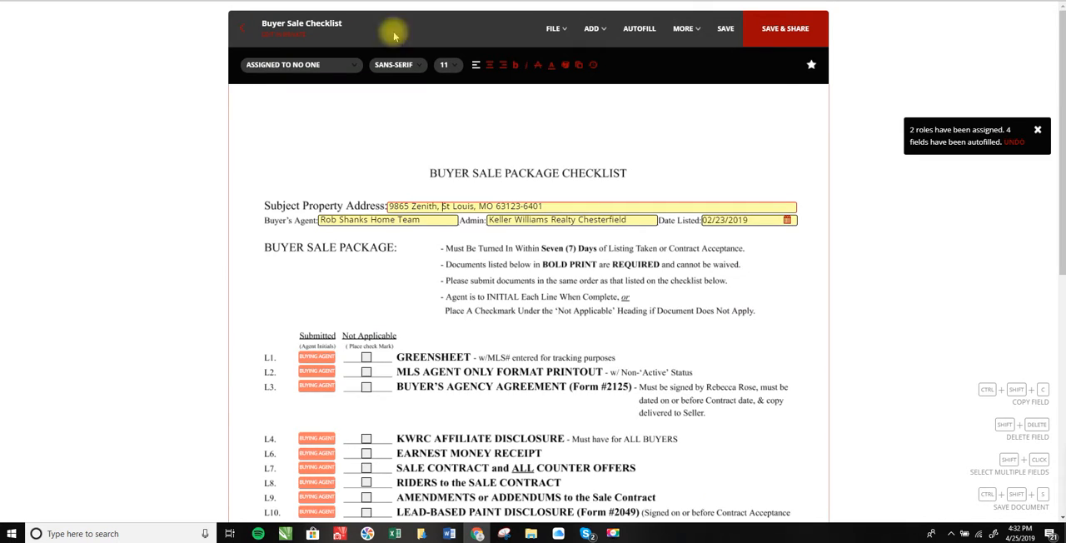
scroll(468, 283, "down", 4)
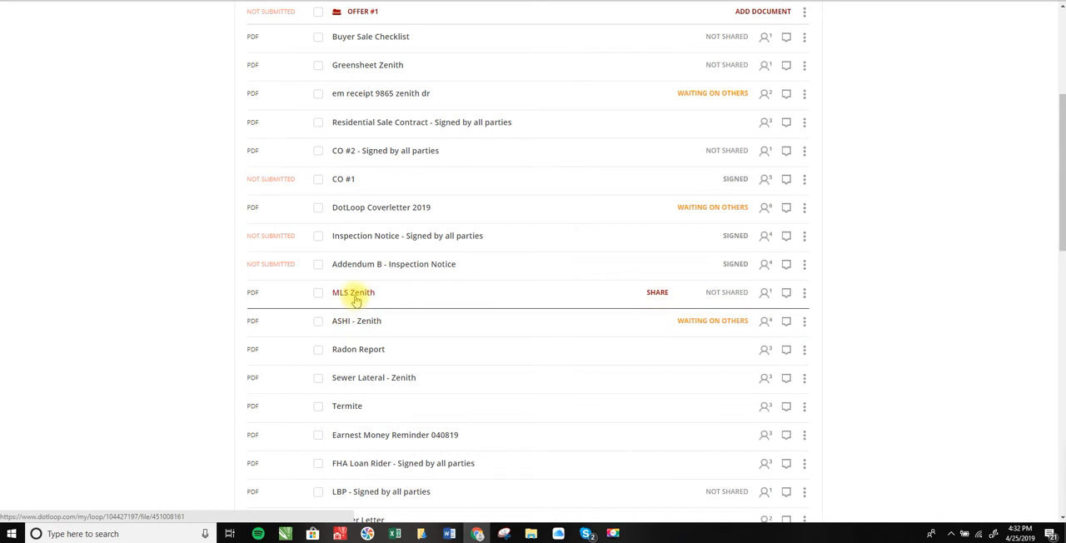
left_click_drag(356, 300, 397, 93)
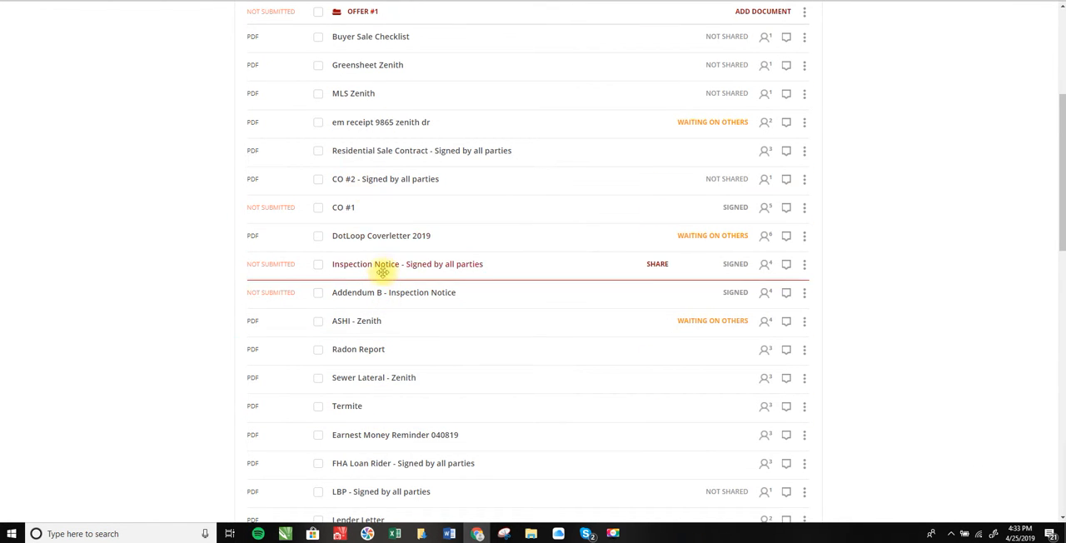
Move the B3. Buyer Agency document up to directly below MLS Zenith in the document list.
scroll(379, 467, "down", 2)
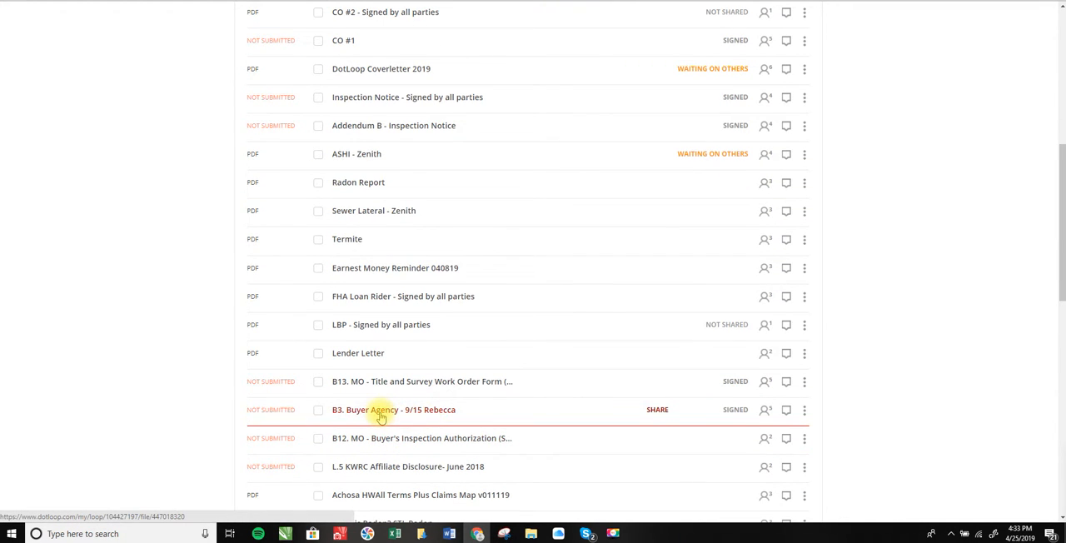
left_click_drag(420, 410, 408, 162)
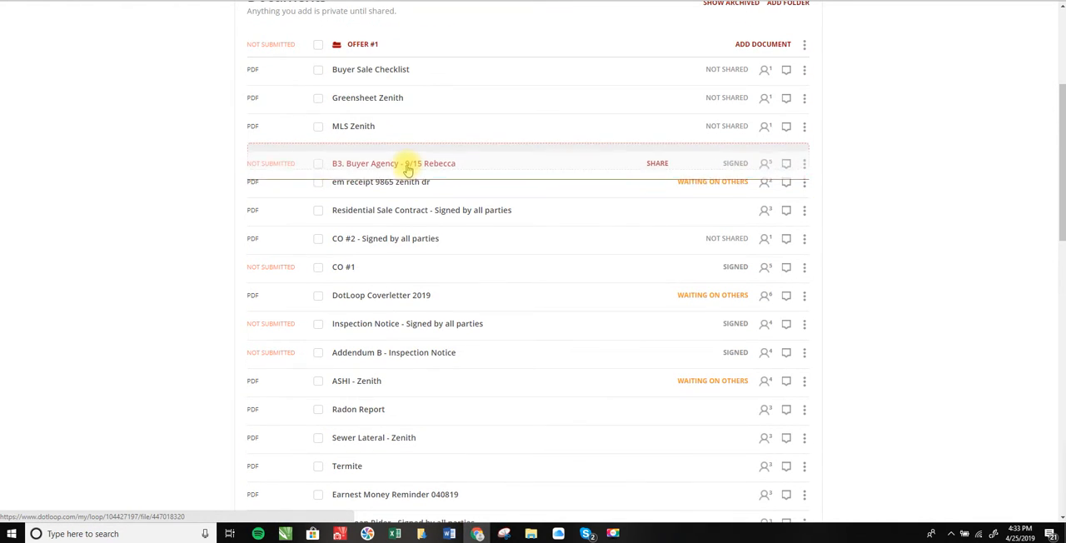
left_click(420, 163)
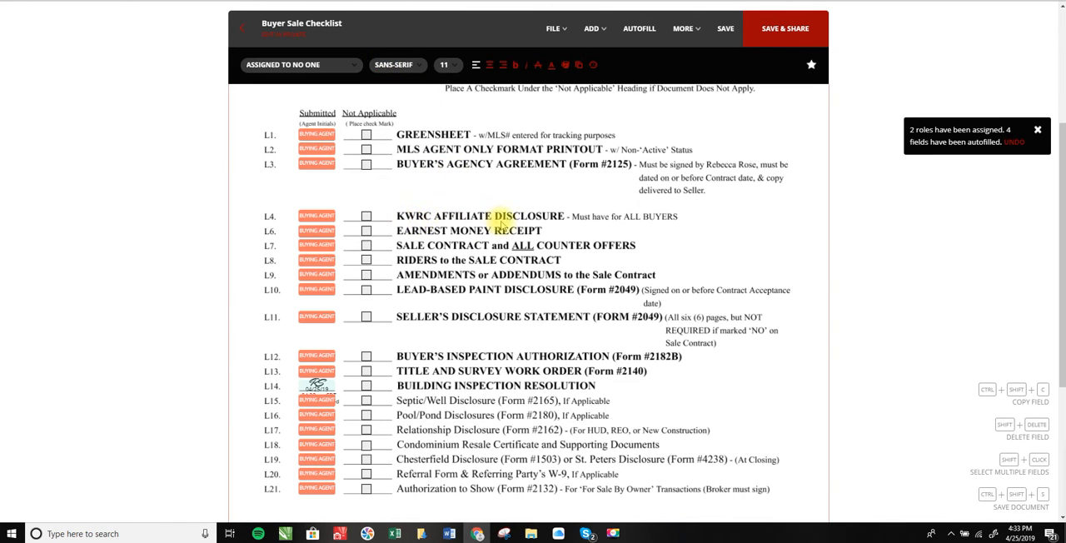
Move the L.5 KWRC Affiliate Disclosure - June 2018 between the em receipt and the Residential Sale Contract in the document list.
left_click(432, 1)
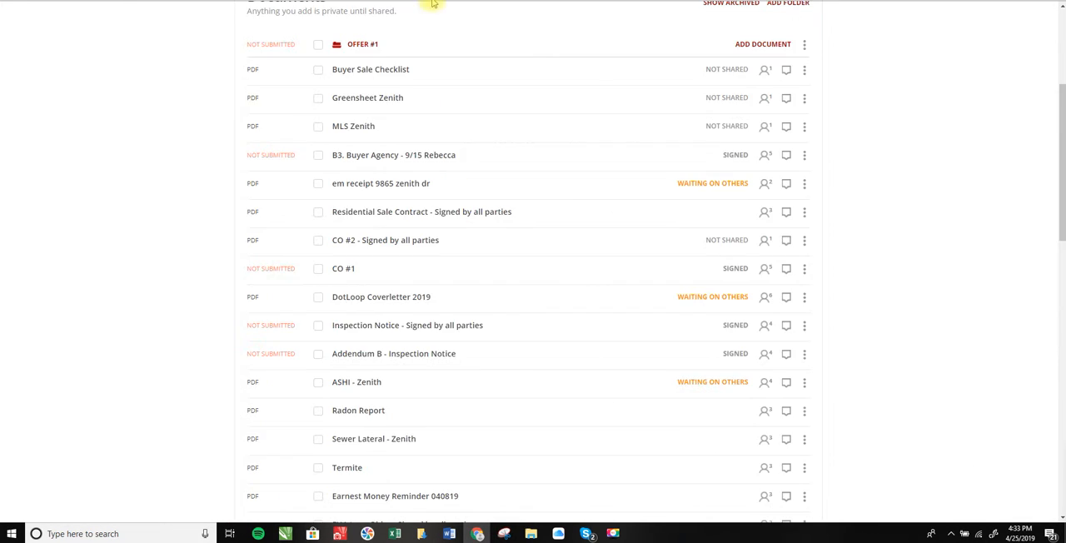
scroll(382, 383, "down", 1)
scroll(382, 382, "down", 4)
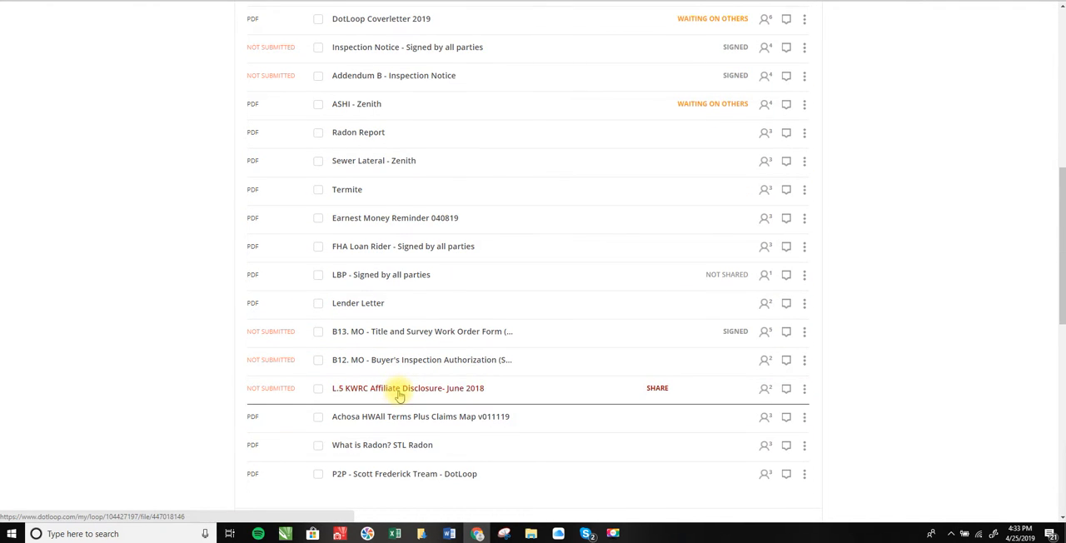
left_click_drag(392, 383, 419, 146)
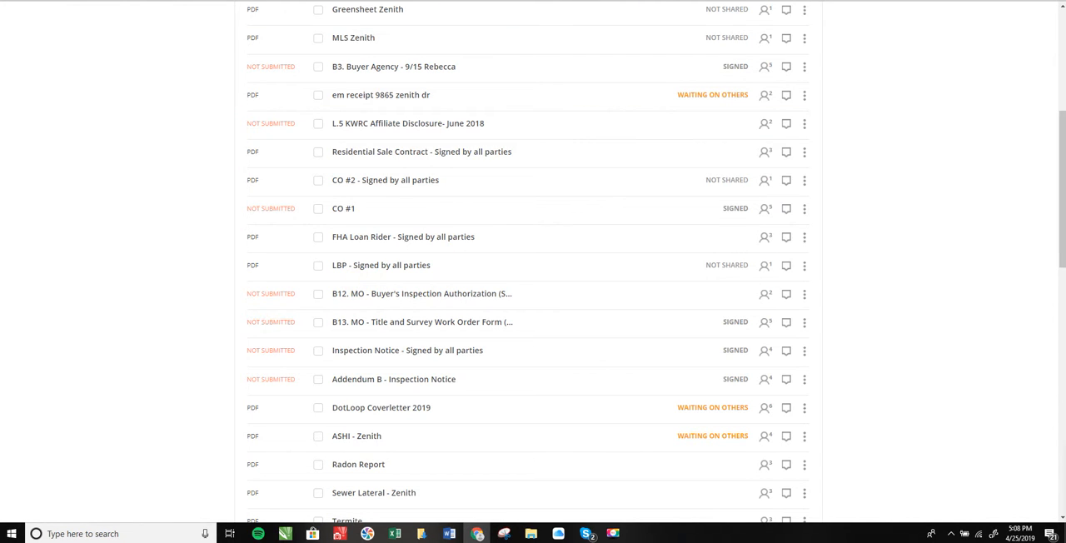
Mark the Seller's Disclosure Statement (L11) as not applicable on the Buyer Sale Checklist.
left_click(503, 1)
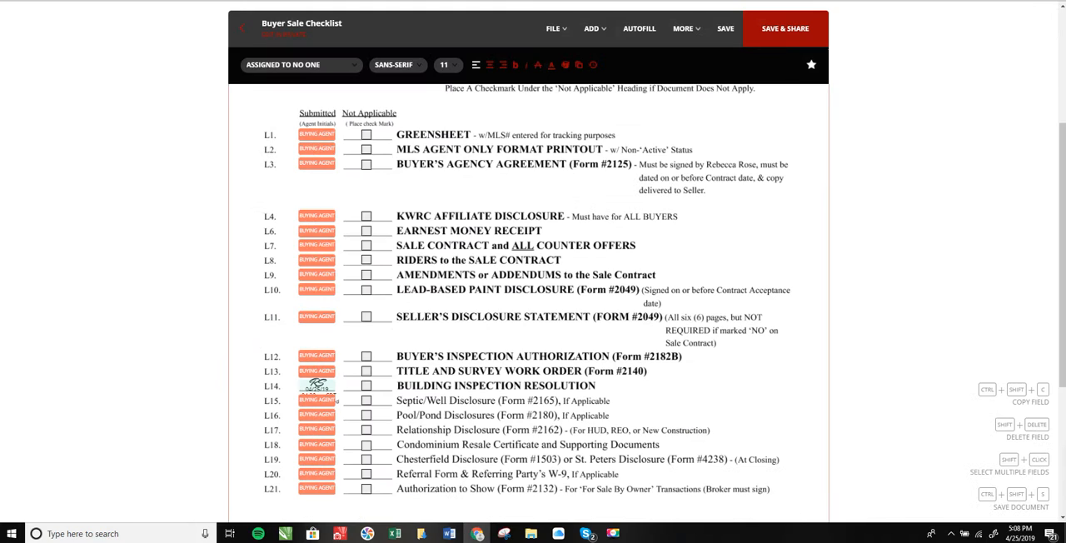
left_click(366, 318)
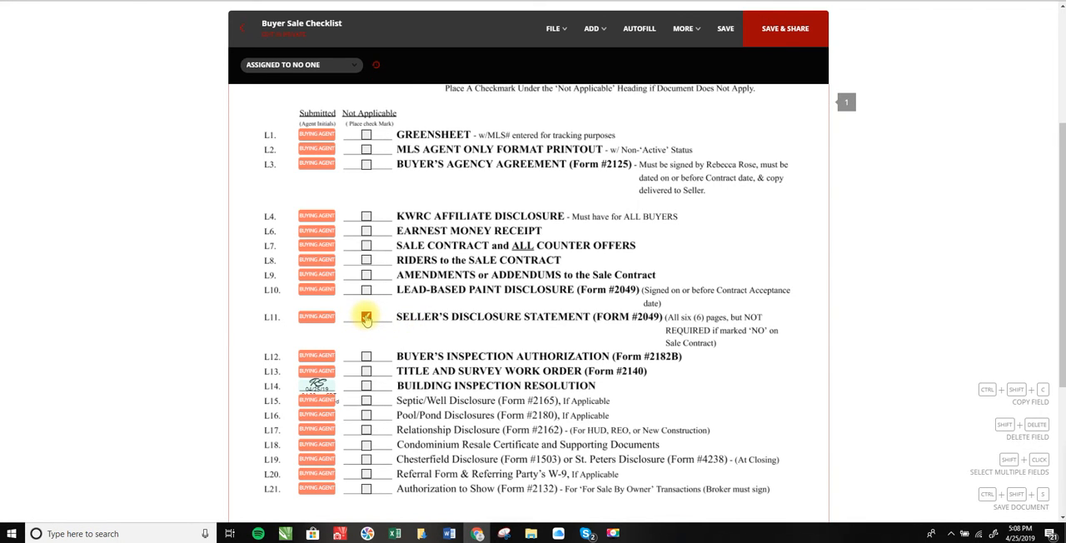
Initial the Submitted fields as buying agent, working upward from Title and Survey Work Order (L13) to Greensheet (L1).
mouse_move(325, 374)
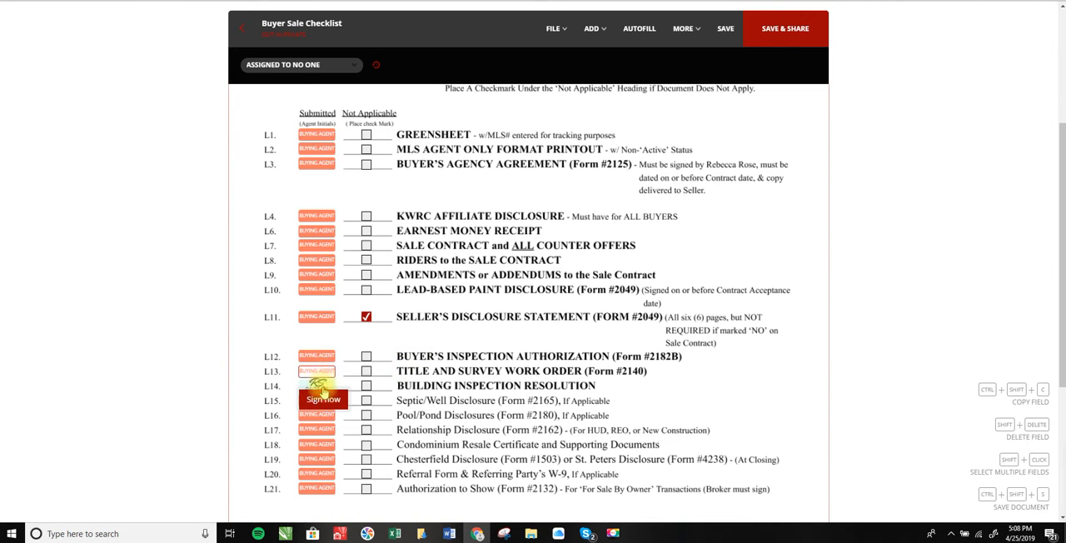
left_click(324, 402)
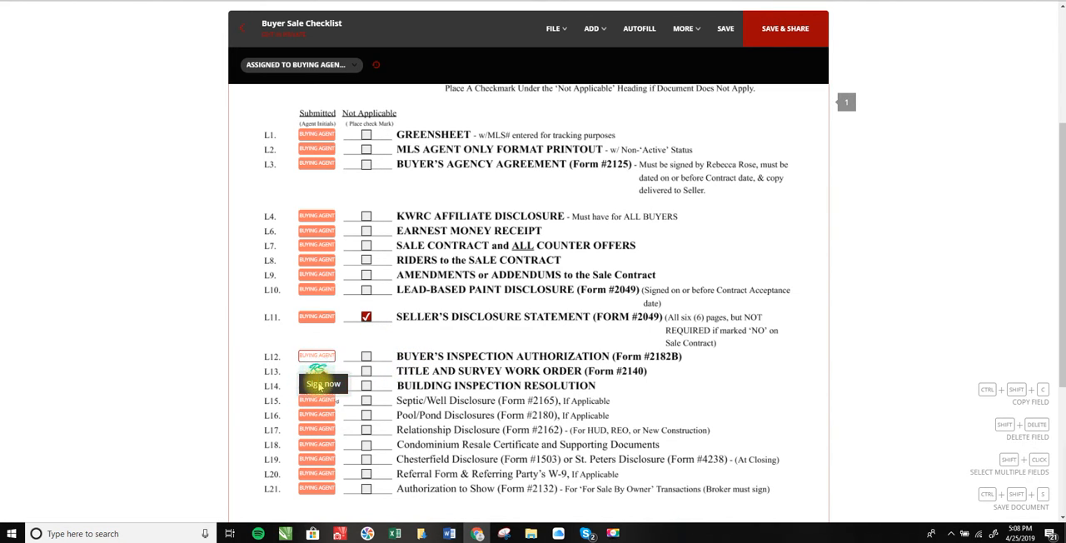
left_click(319, 385)
left_click(323, 345)
mouse_move(319, 291)
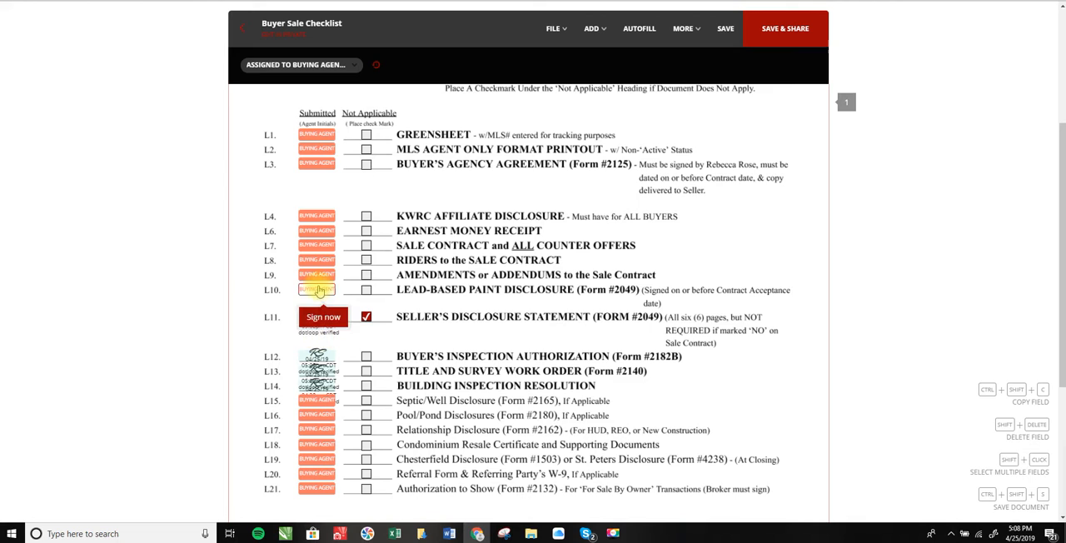
left_click(323, 316)
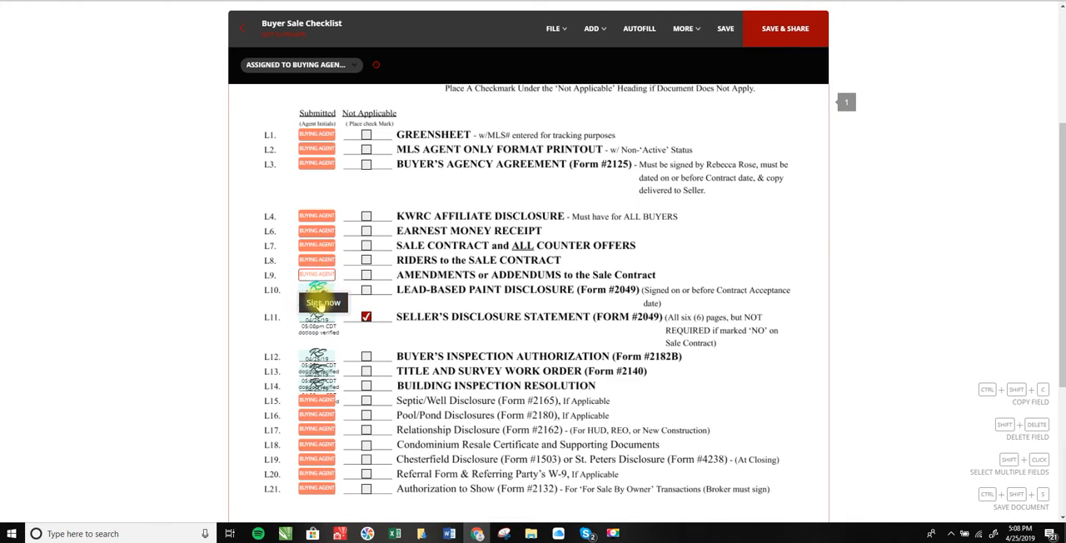
left_click(321, 305)
left_click(323, 288)
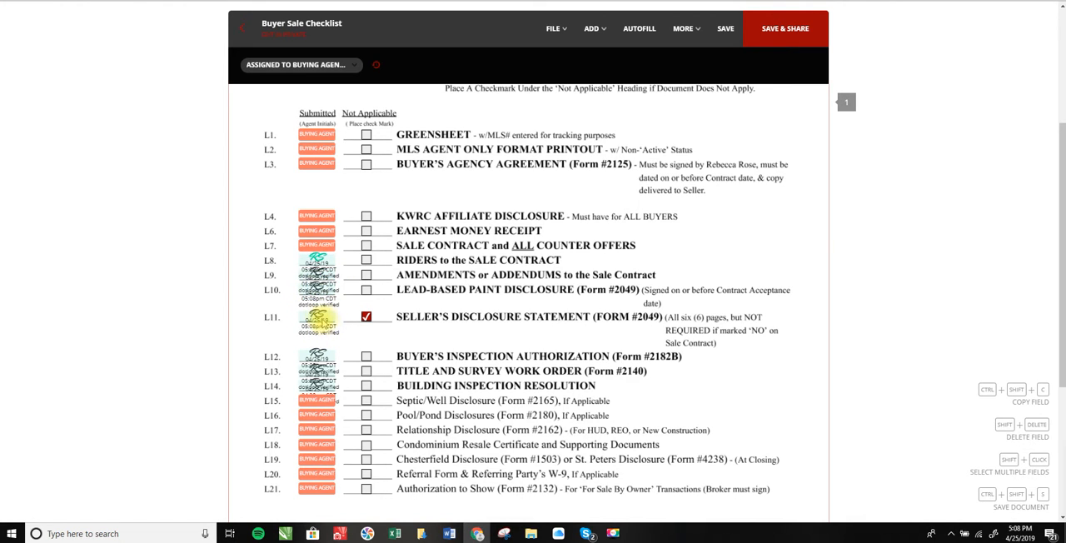
mouse_move(321, 250)
left_click(317, 278)
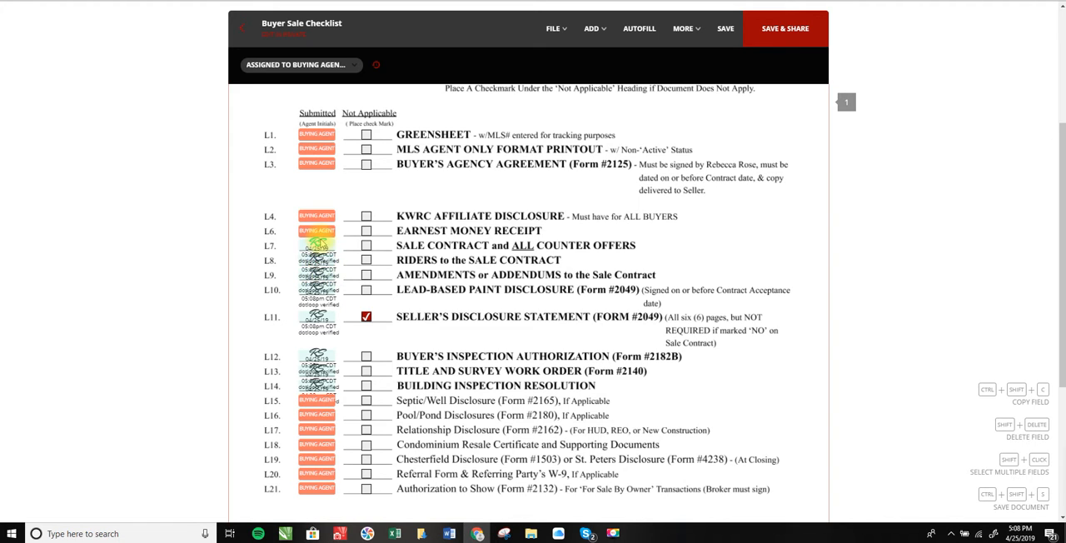
left_click(317, 218)
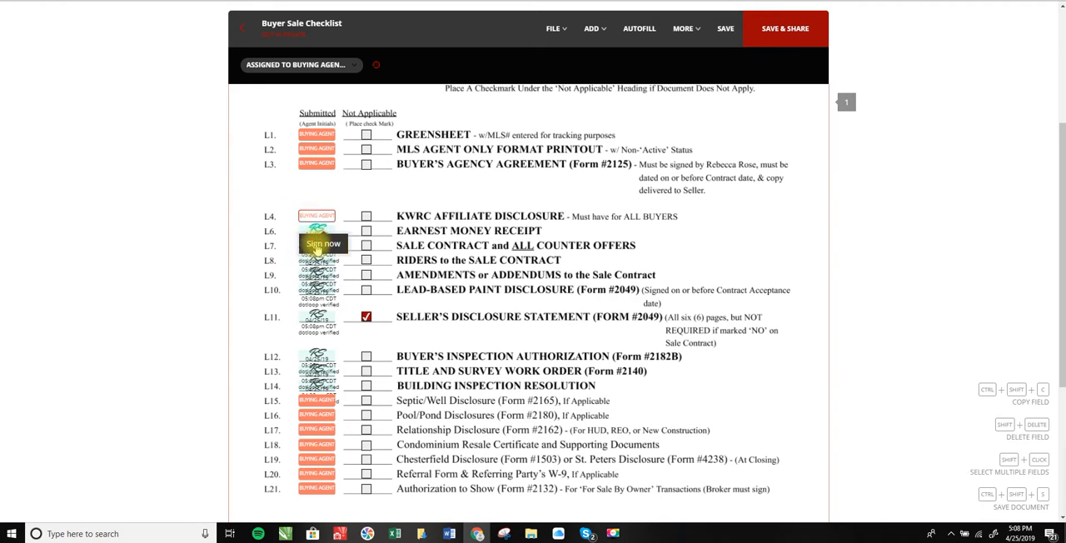
left_click(317, 163)
left_click(317, 149)
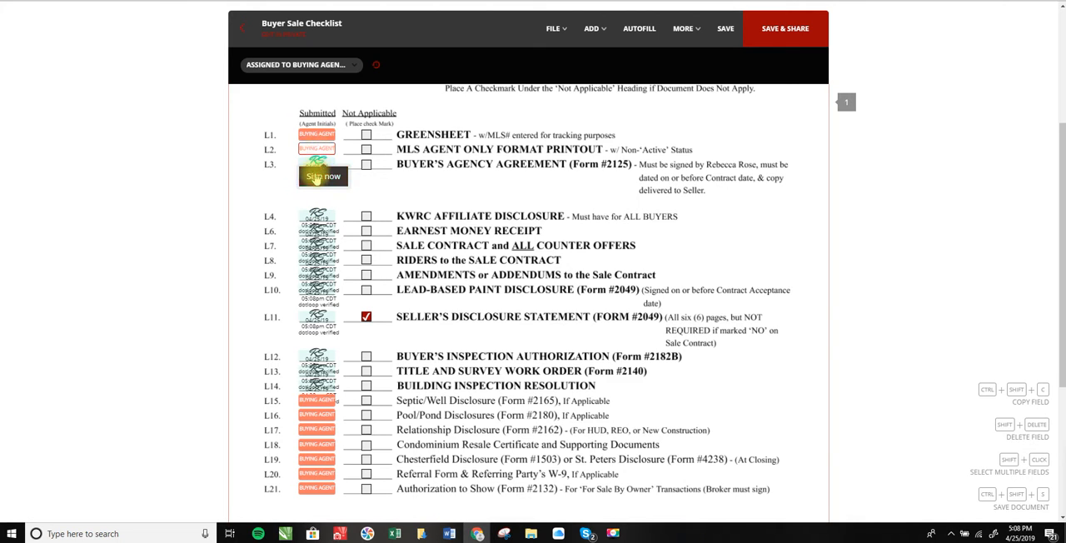
left_click(317, 136)
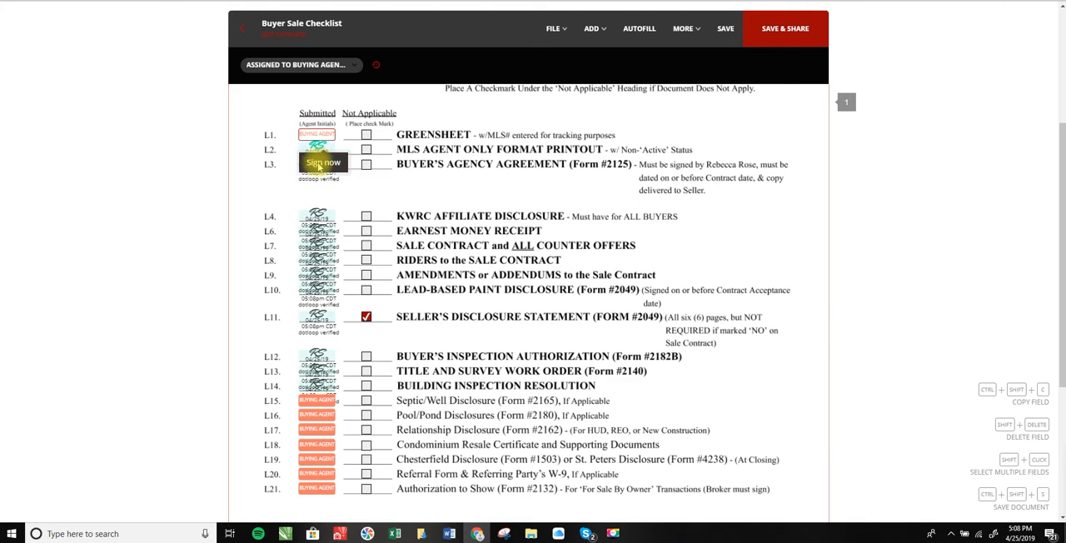
Save the initialed Buyer Sale Checklist and close it to return to the loop's document list.
scroll(691, 178, "down", 3)
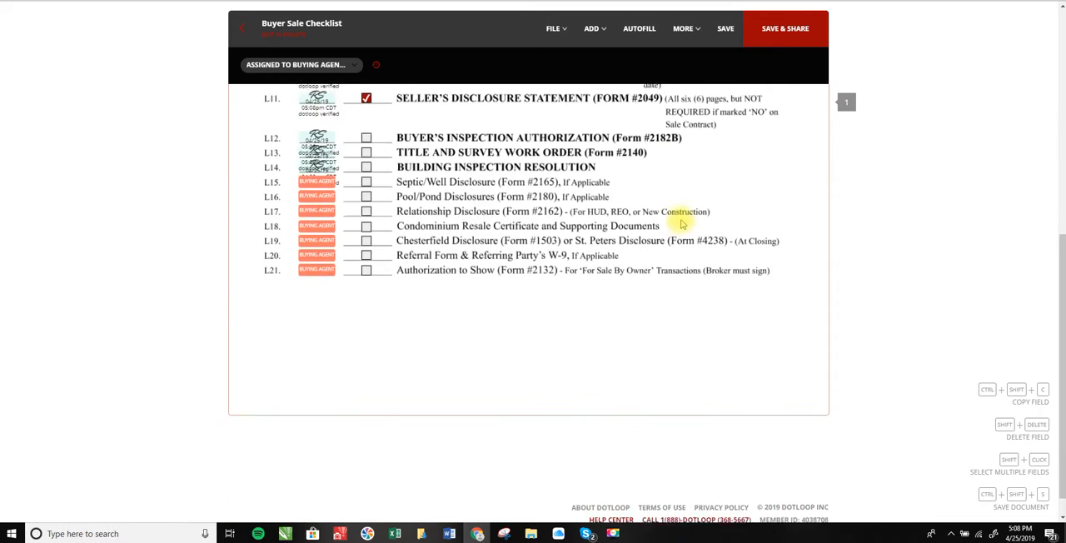
scroll(683, 219, "up", 5)
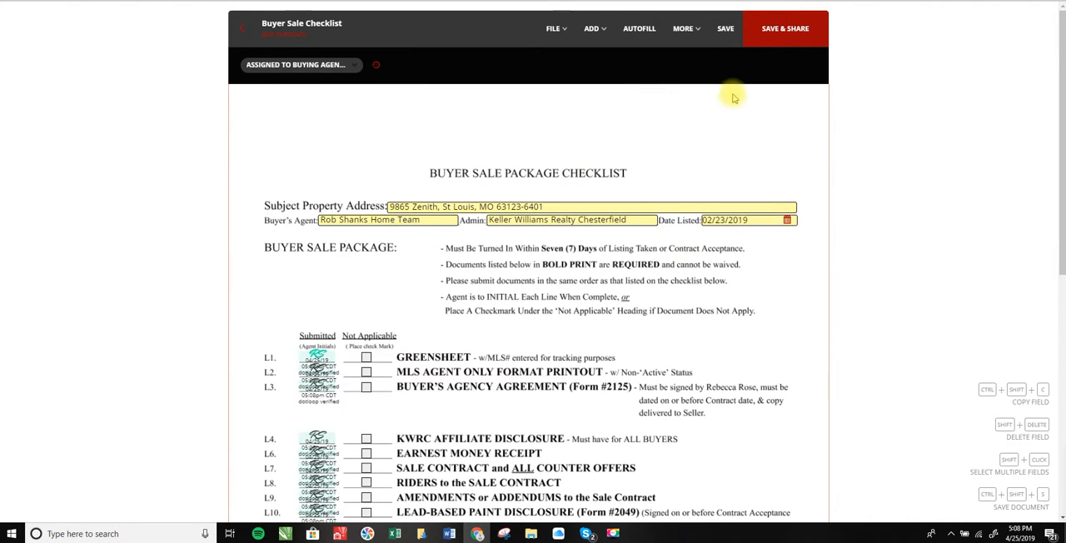
left_click(727, 30)
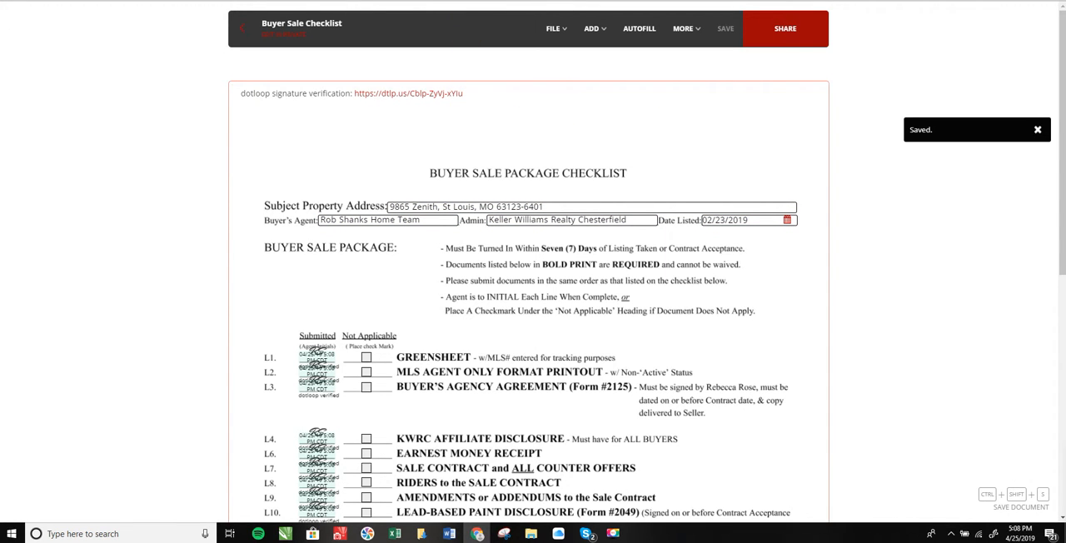
key("ctrl+w")
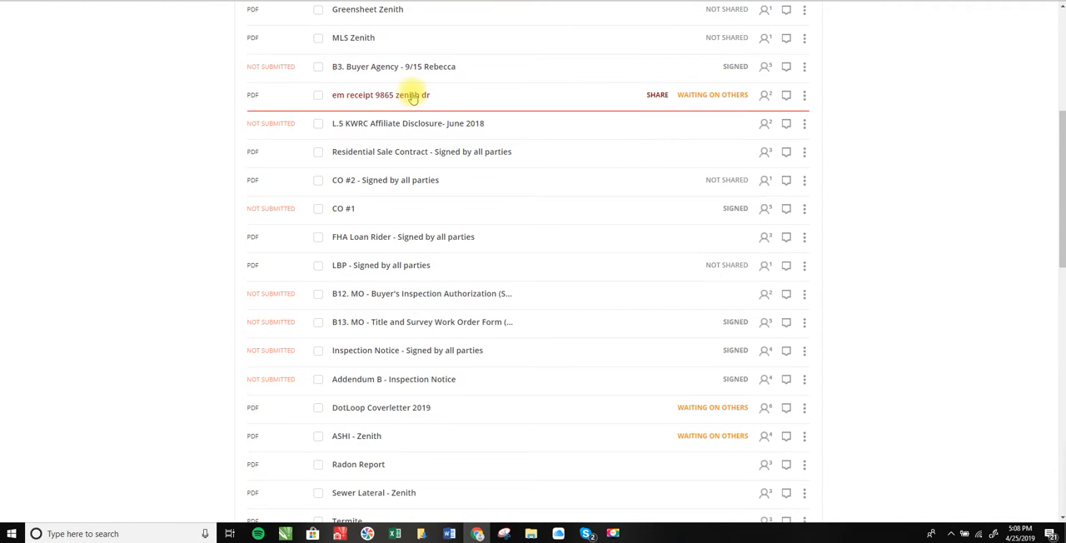
Reopen the Buyer Sale Checklist, check the saved initials and the not-applicable mark, and return to the loop.
scroll(441, 100, "up", 2)
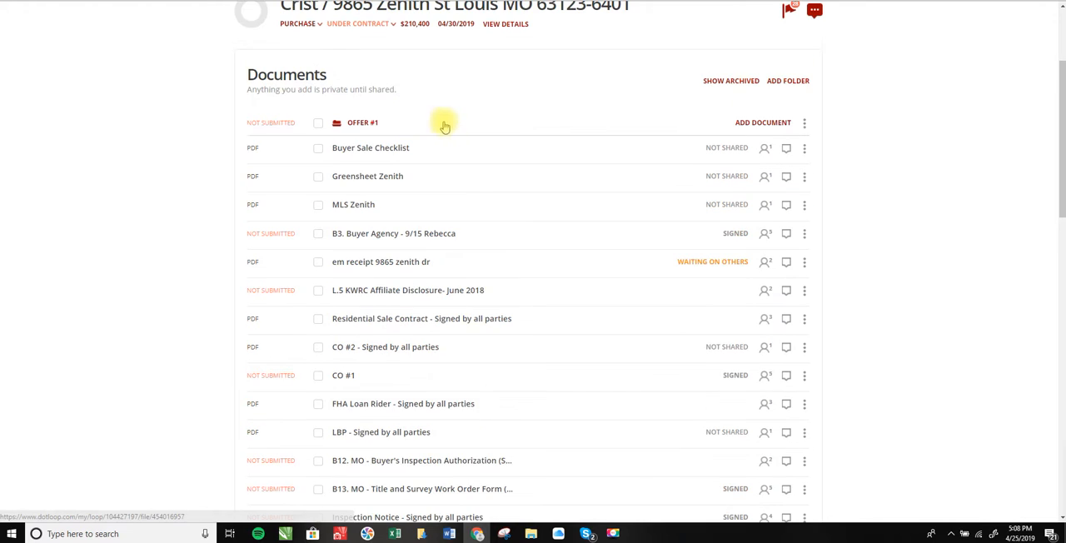
left_click(388, 150)
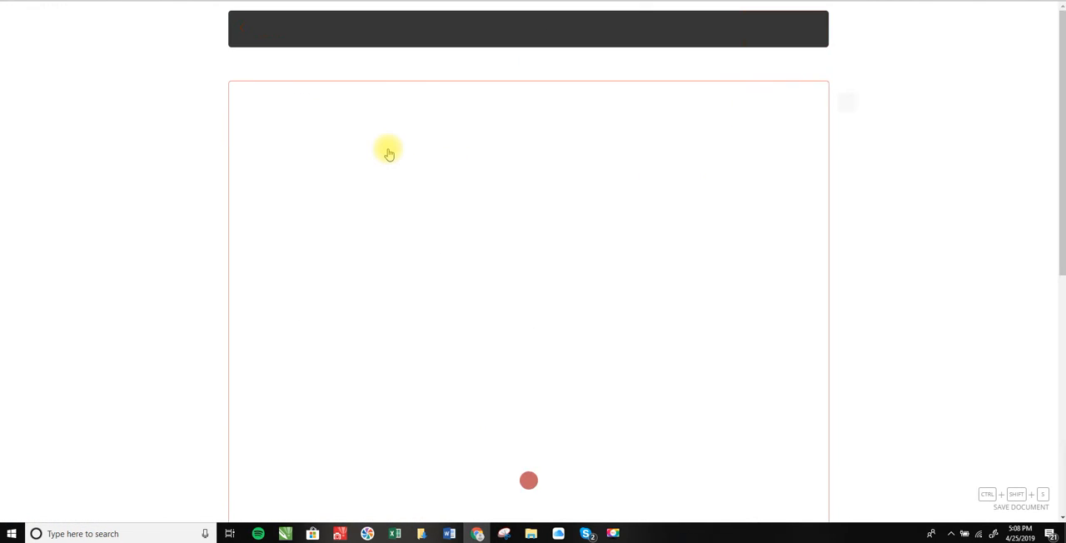
scroll(471, 303, "down", 3)
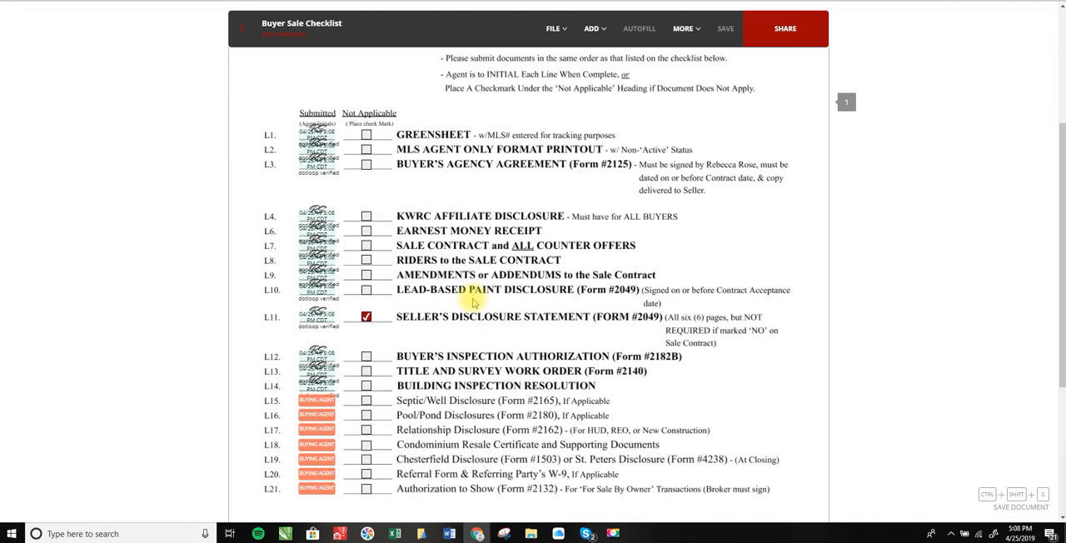
scroll(474, 303, "up", 3)
left_click(243, 30)
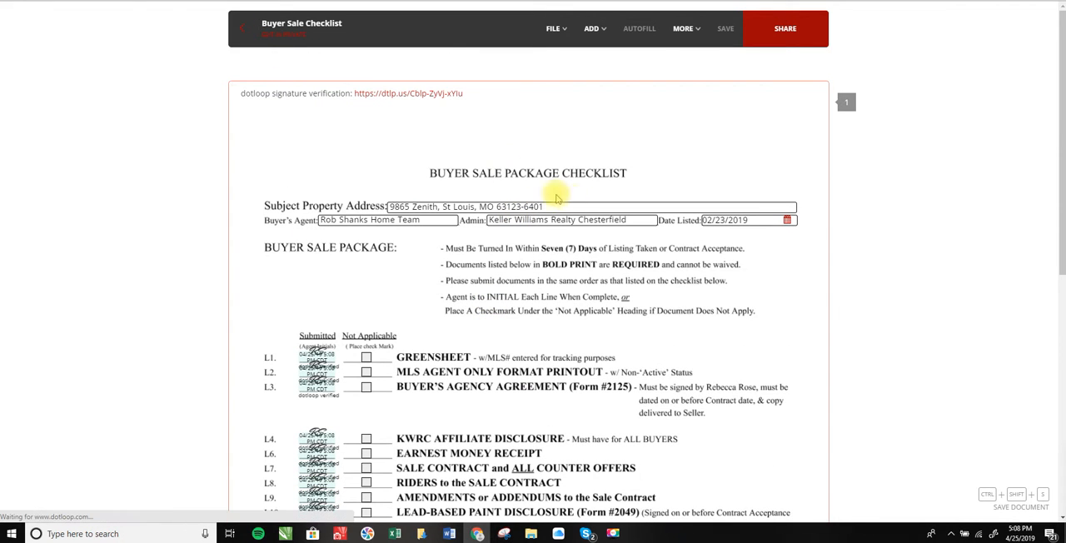
Submit the Offer #1 folder for compliance review with the type Buying.
scroll(501, 215, "down", 3)
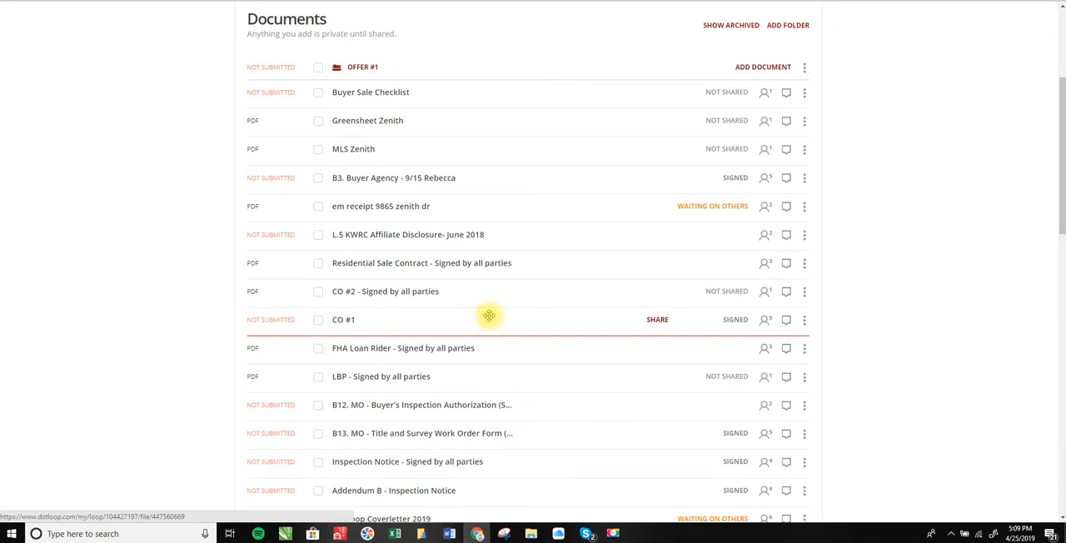
scroll(524, 297, "up", 2)
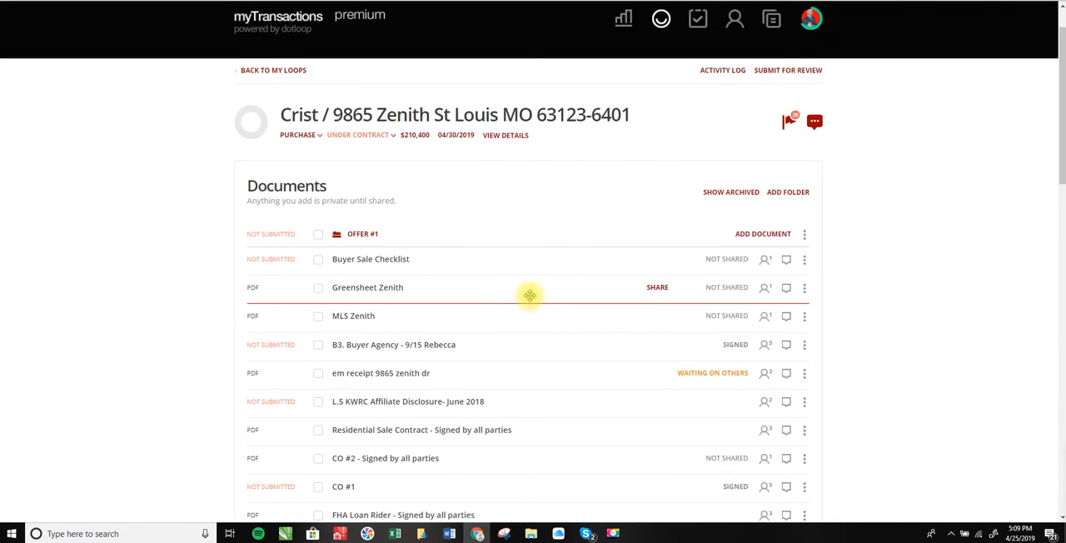
left_click(776, 72)
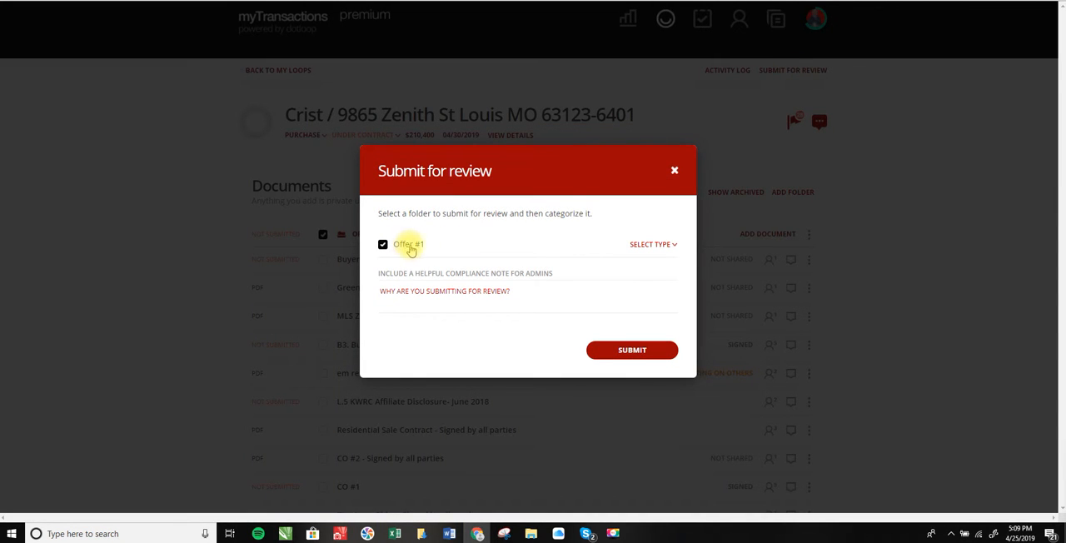
left_click(654, 244)
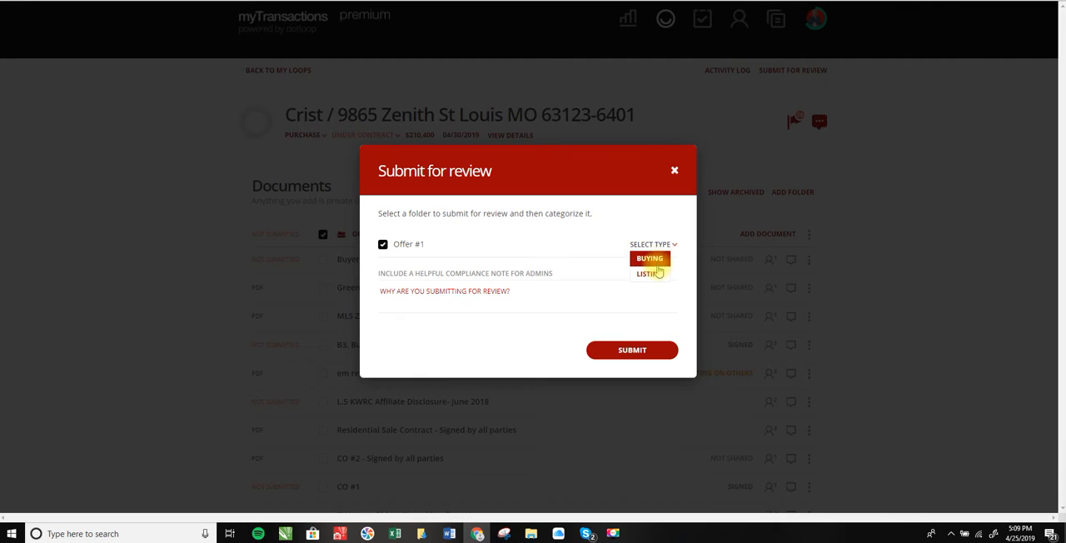
left_click(657, 259)
left_click(633, 350)
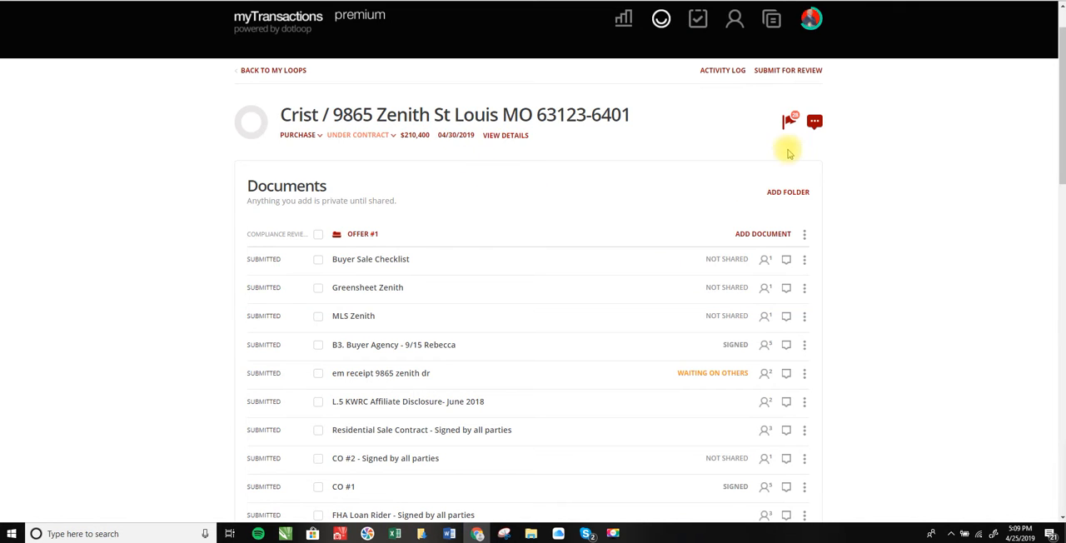
Check the loop's notifications and dismiss the list.
left_click(788, 123)
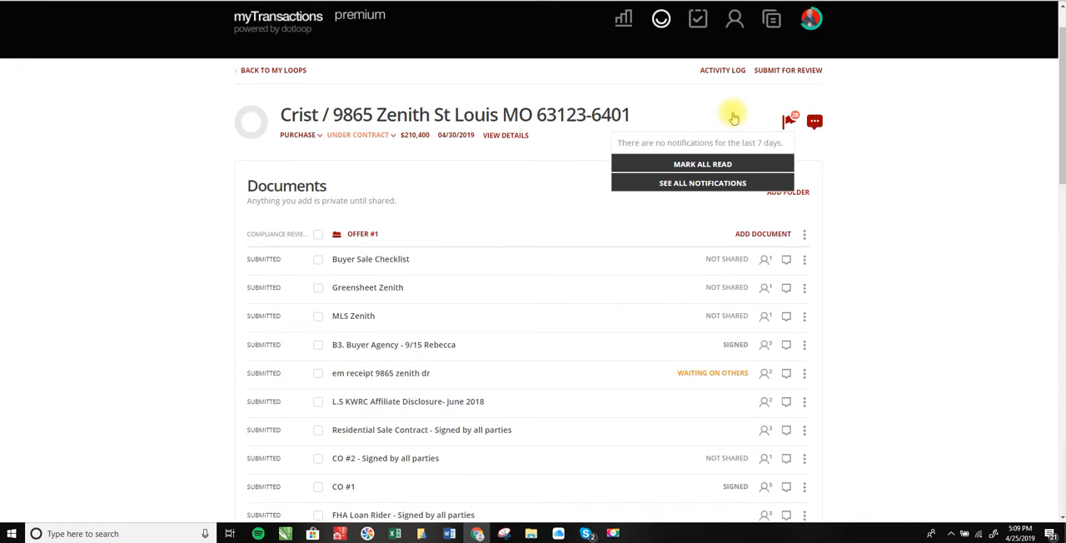
left_click(524, 179)
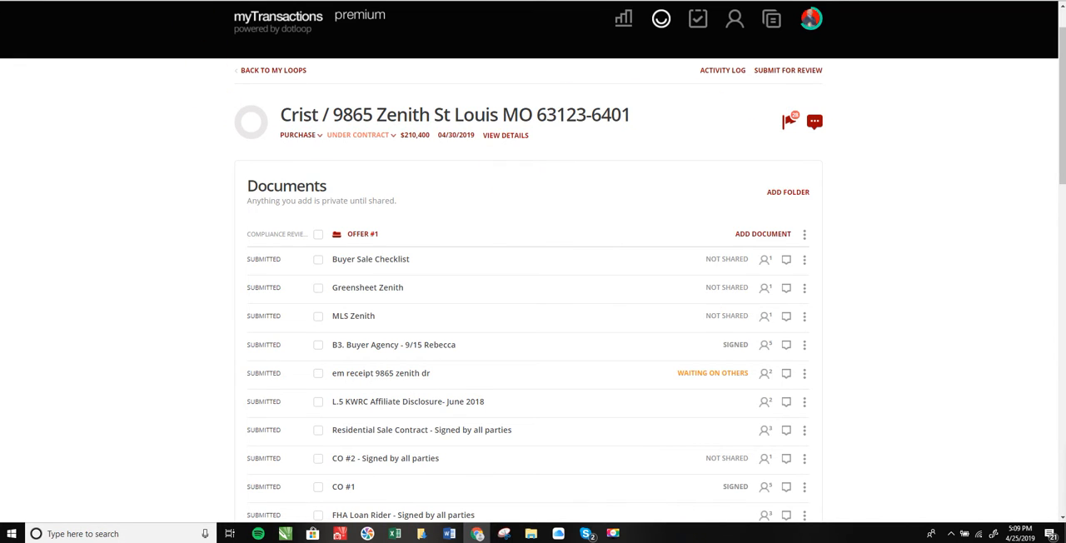
Switch to the CCM spreadsheet in Google Sheets with the S&P list of DotLoop procedures.
key("ctrl+Tab")
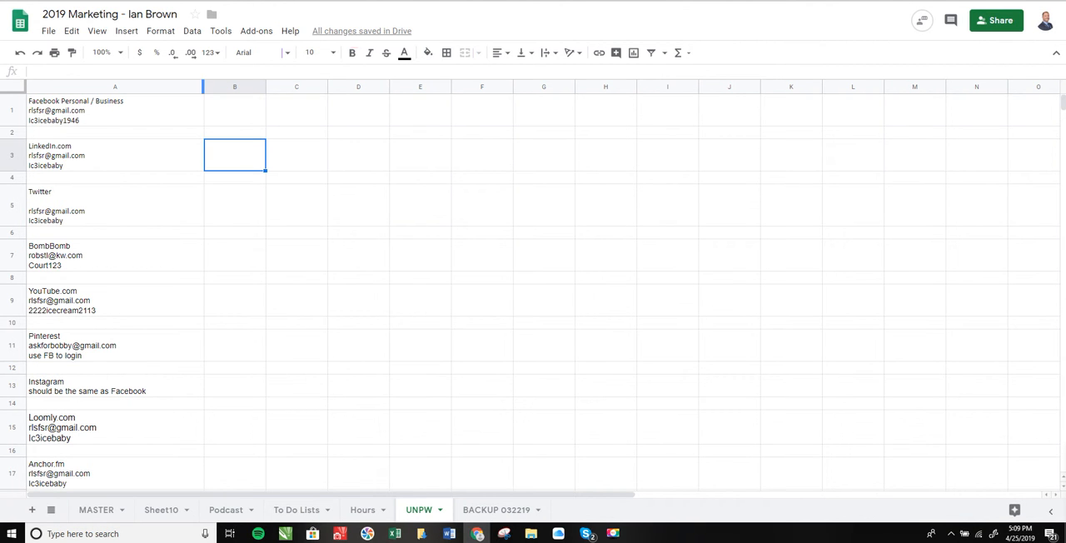
key("ctrl+Tab")
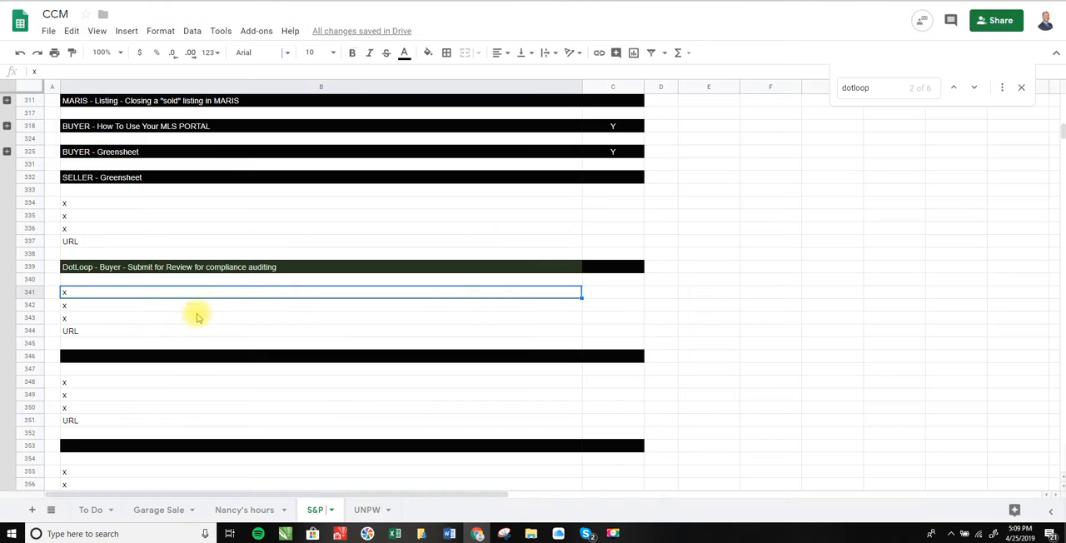